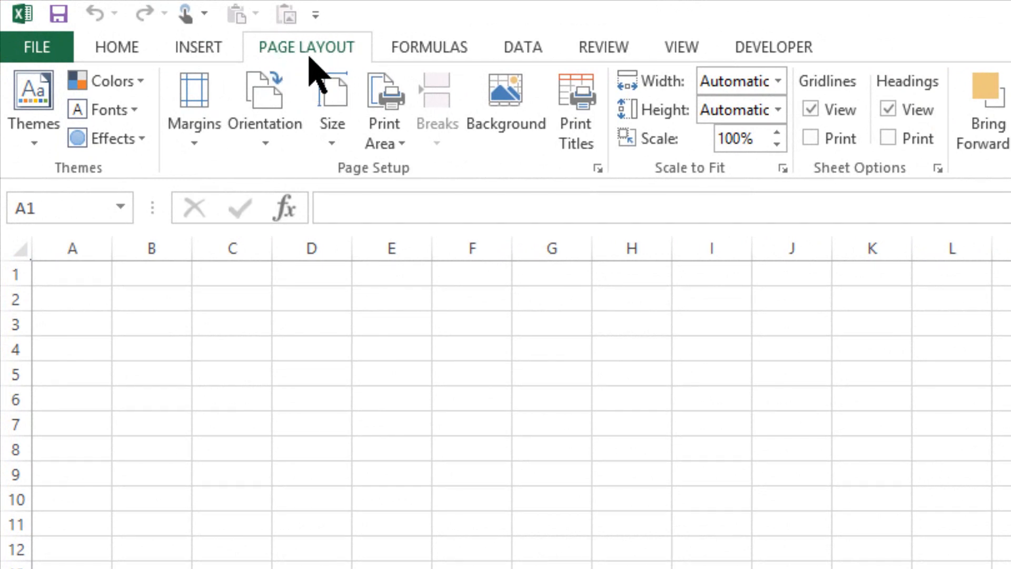
Set the cell range A1:F10 as the sheet's print area
{"action": "left_click", "coordinate": [402, 145]}
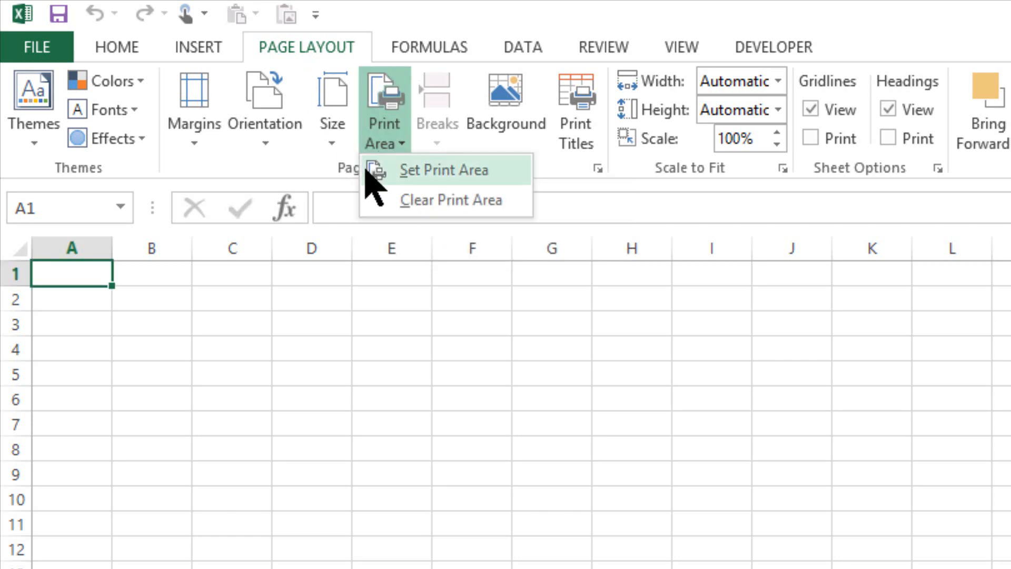
{"action": "left_click", "coordinate": [380, 274]}
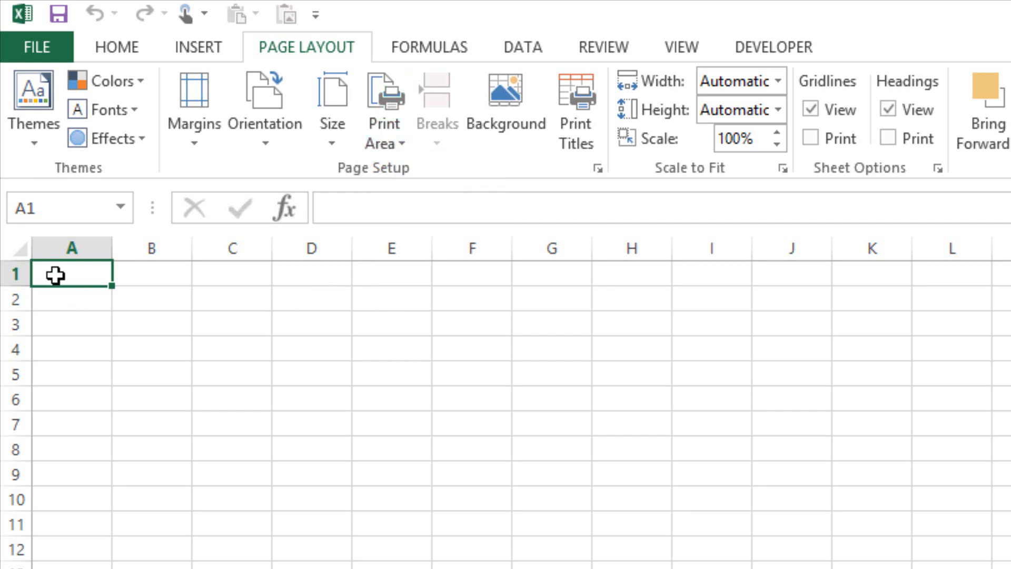
{"action": "left_click_drag", "start_coordinate": [55, 274], "coordinate": [456, 508]}
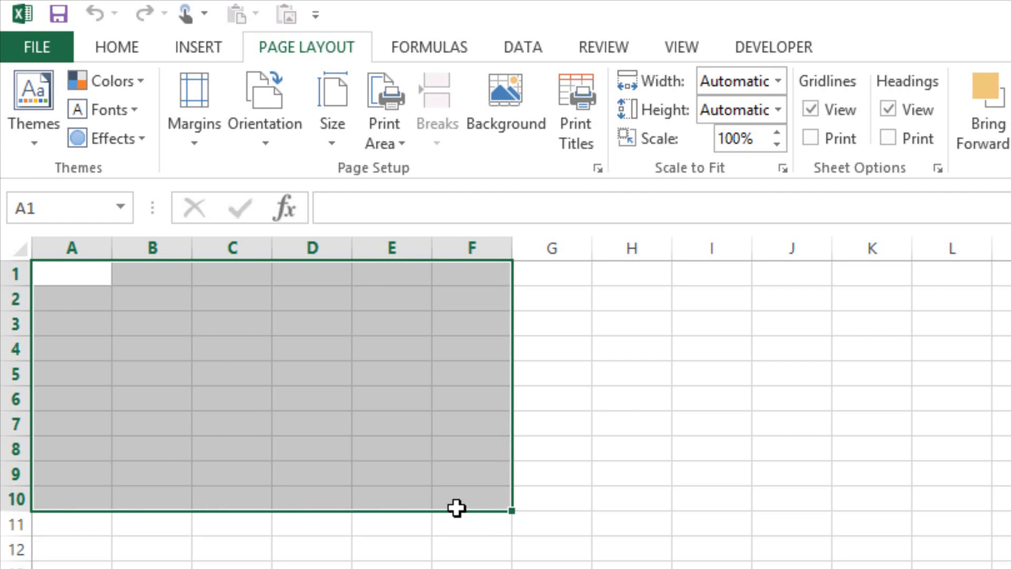
{"action": "left_click", "coordinate": [404, 153]}
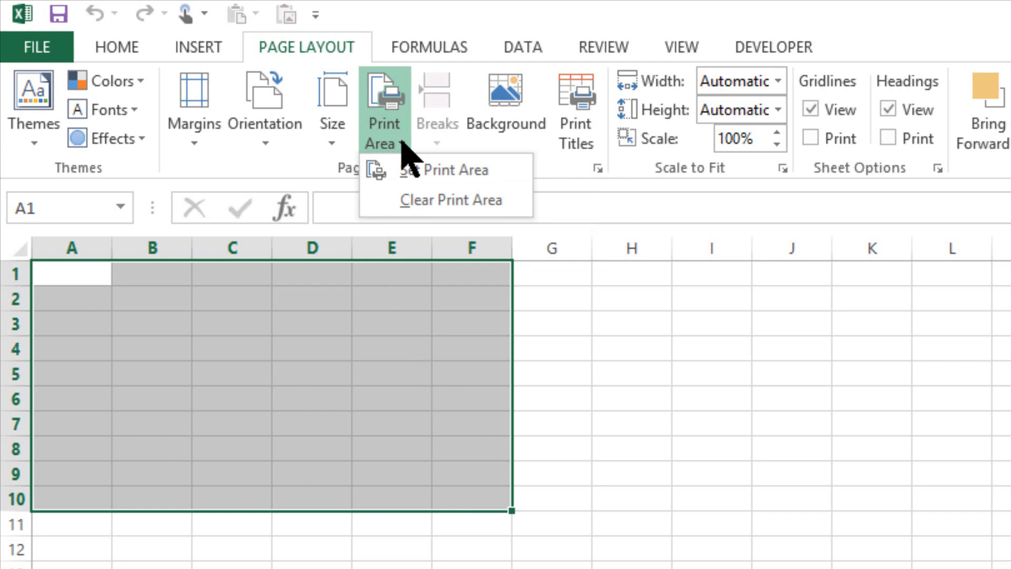
{"action": "left_click", "coordinate": [406, 182]}
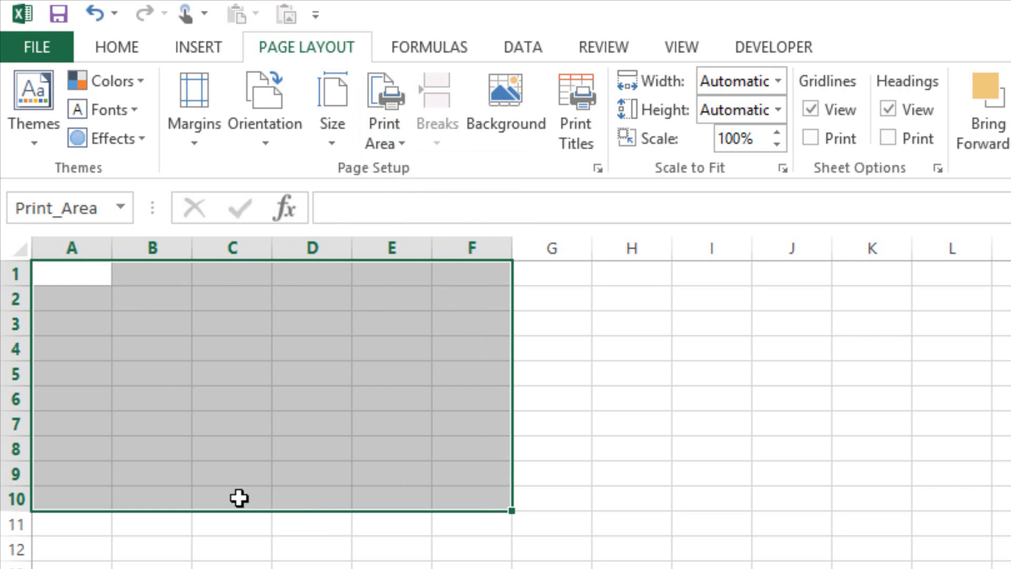
Enter q in cell F10, the last cell of the print area
{"action": "left_click", "coordinate": [468, 500]}
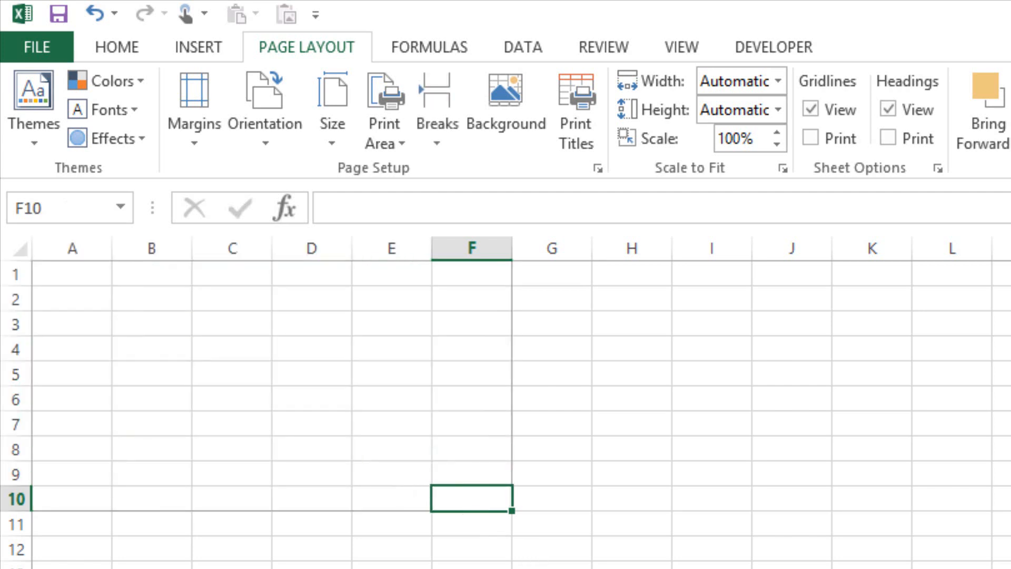
{"action": "type", "text": "q"}
{"action": "key", "text": "Return"}
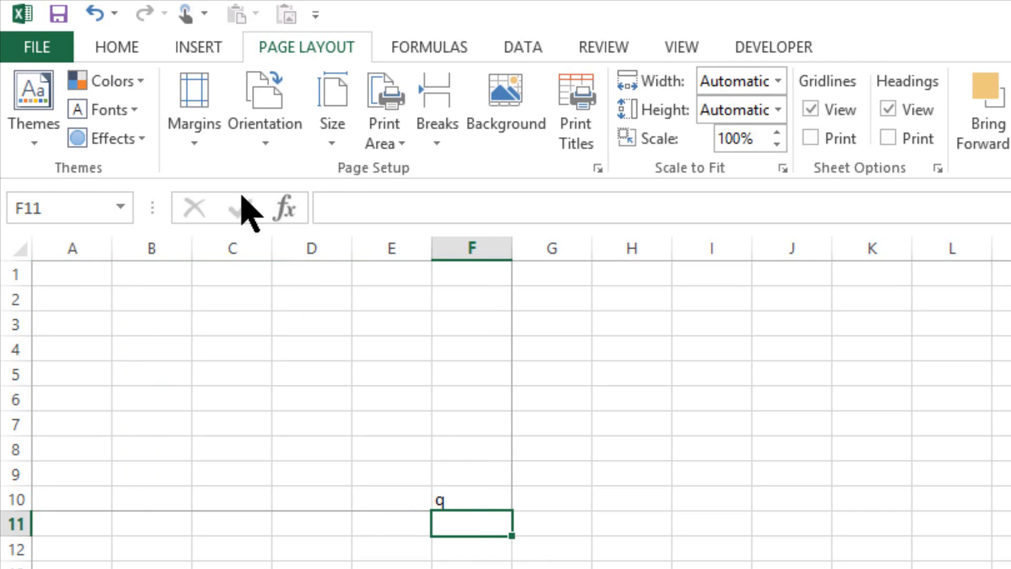
Turn on printing of gridlines and of row and column headings in the page setup for printing
{"action": "left_click", "coordinate": [37, 43]}
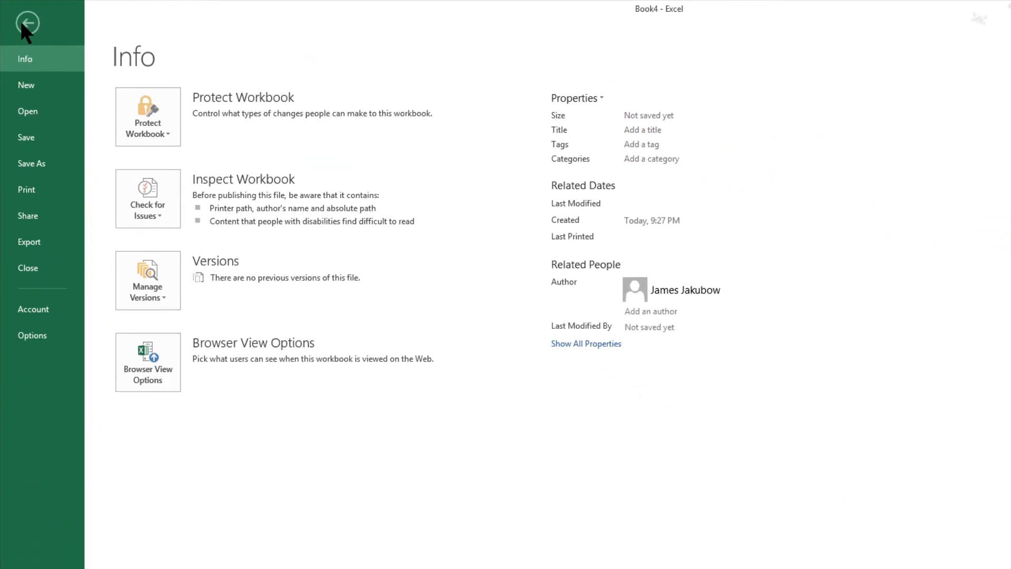
{"action": "left_click", "coordinate": [39, 186]}
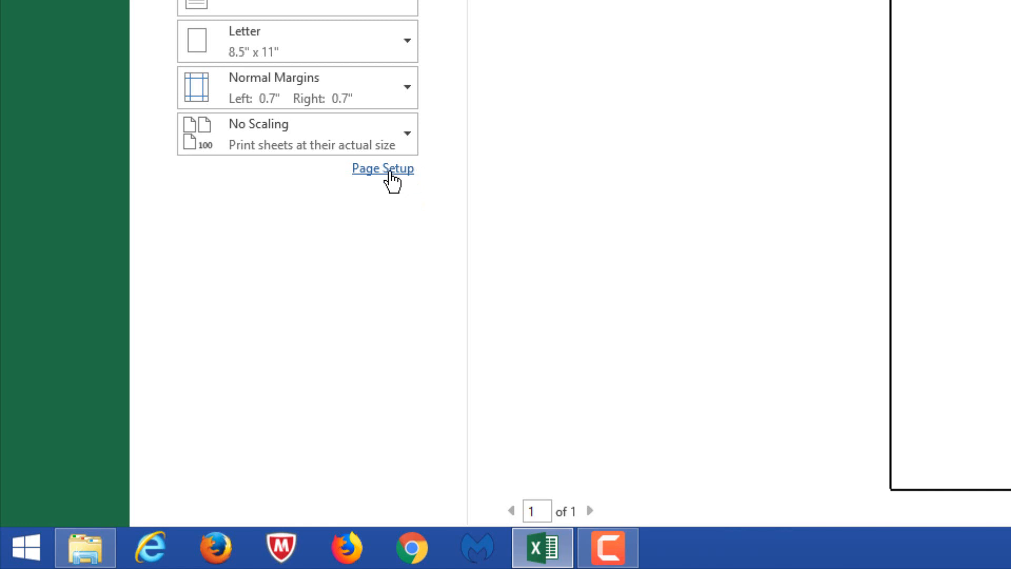
{"action": "left_click", "coordinate": [390, 173]}
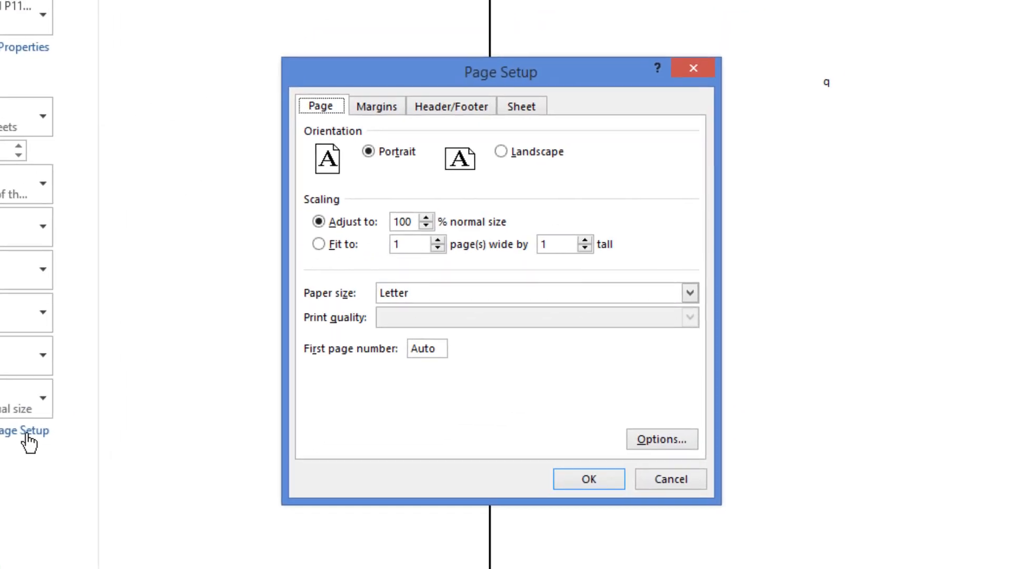
{"action": "left_click", "coordinate": [528, 108]}
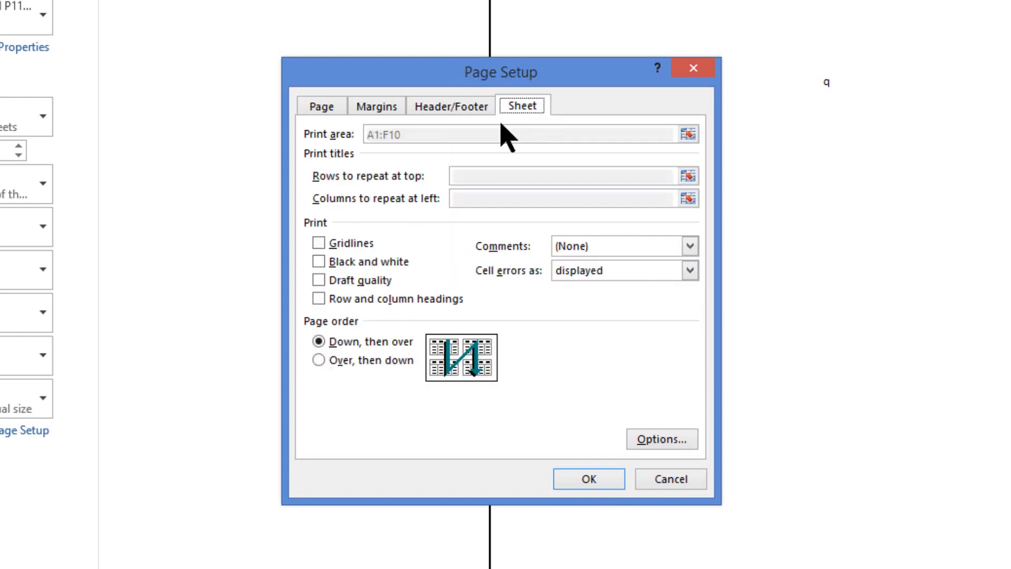
{"action": "left_click", "coordinate": [352, 248]}
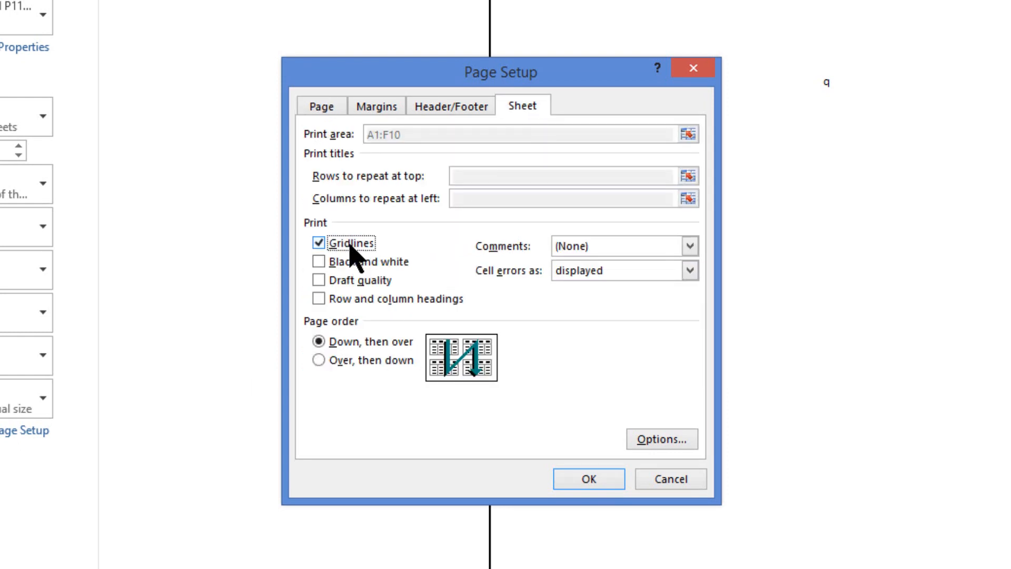
{"action": "left_click", "coordinate": [340, 304]}
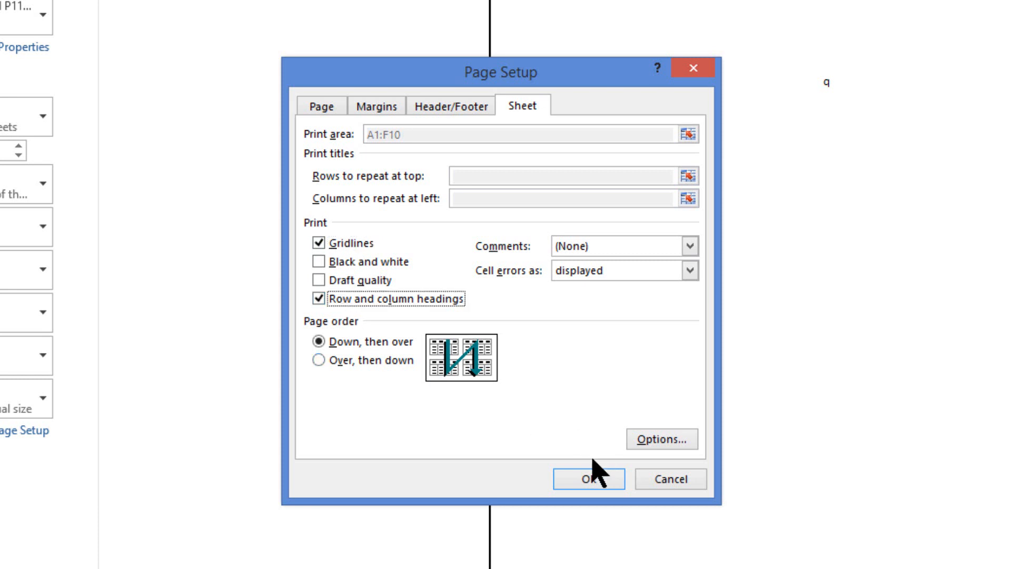
{"action": "left_click", "coordinate": [589, 481]}
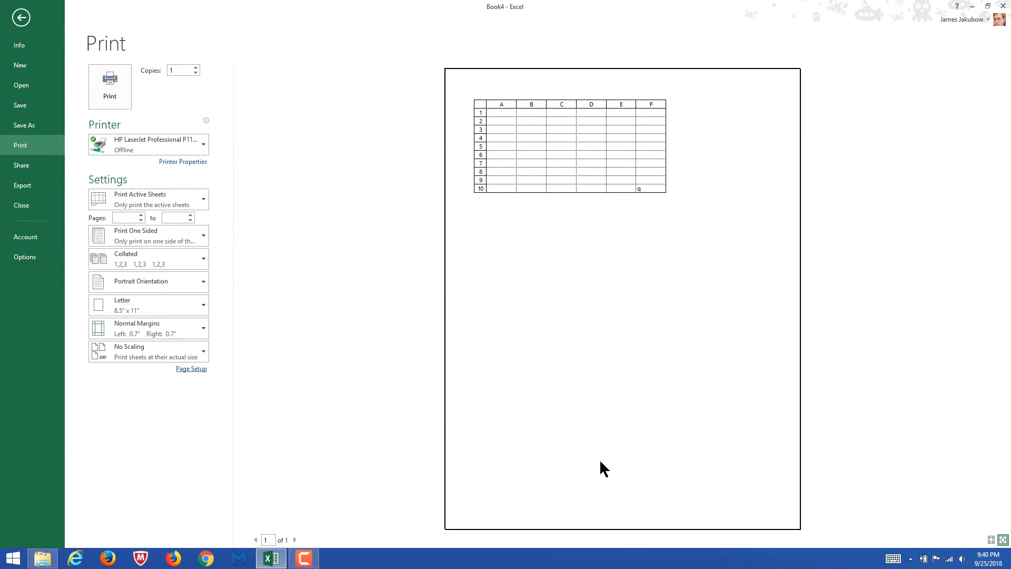
Return to the worksheet and delete the q from cell F10
{"action": "left_click", "coordinate": [23, 15]}
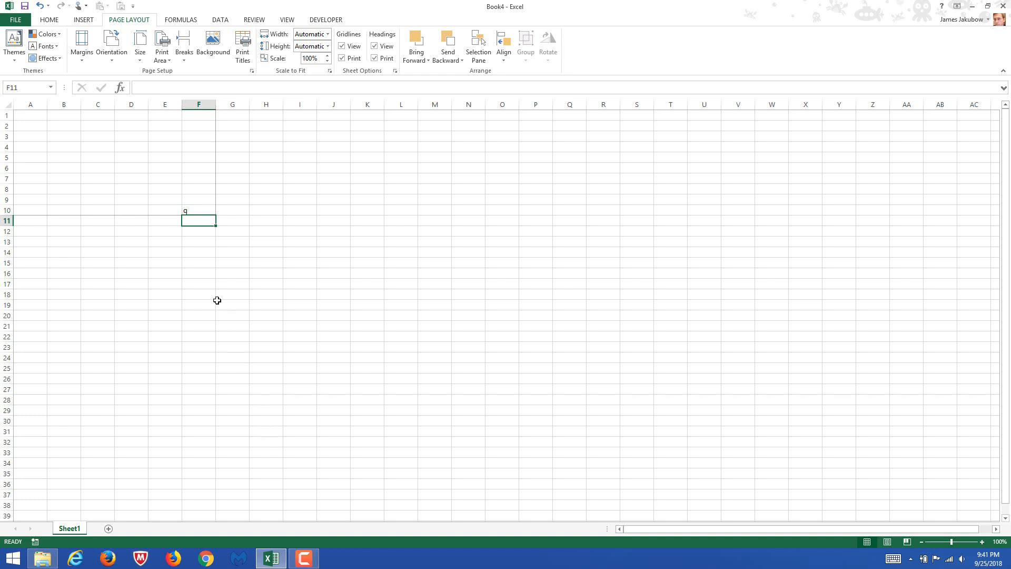
{"action": "left_click", "coordinate": [193, 210]}
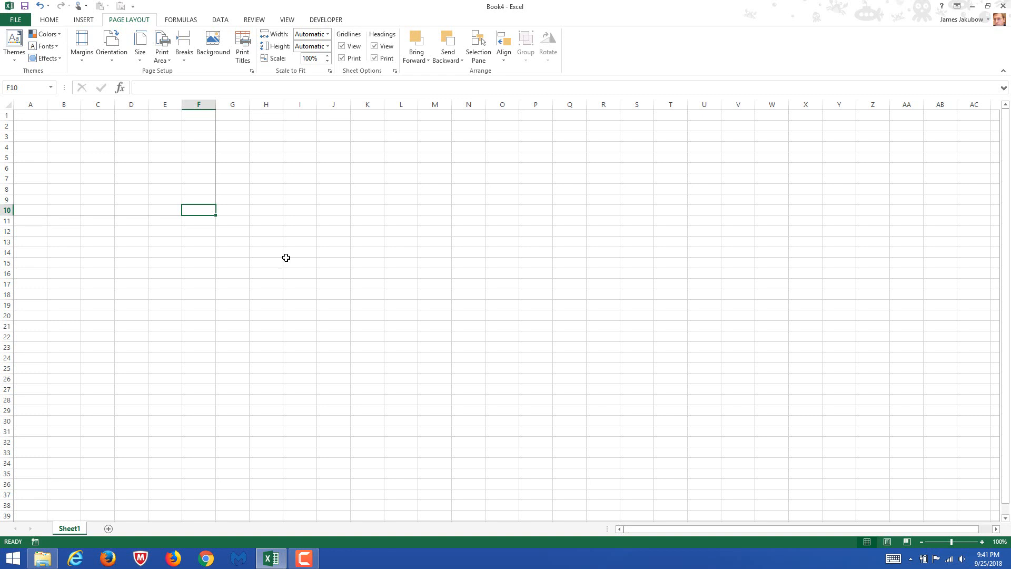
Enter 9 in cell Z54, the last cell of the range A1:Z54
{"action": "left_click", "coordinate": [920, 542]}
{"action": "left_click", "coordinate": [920, 542]}
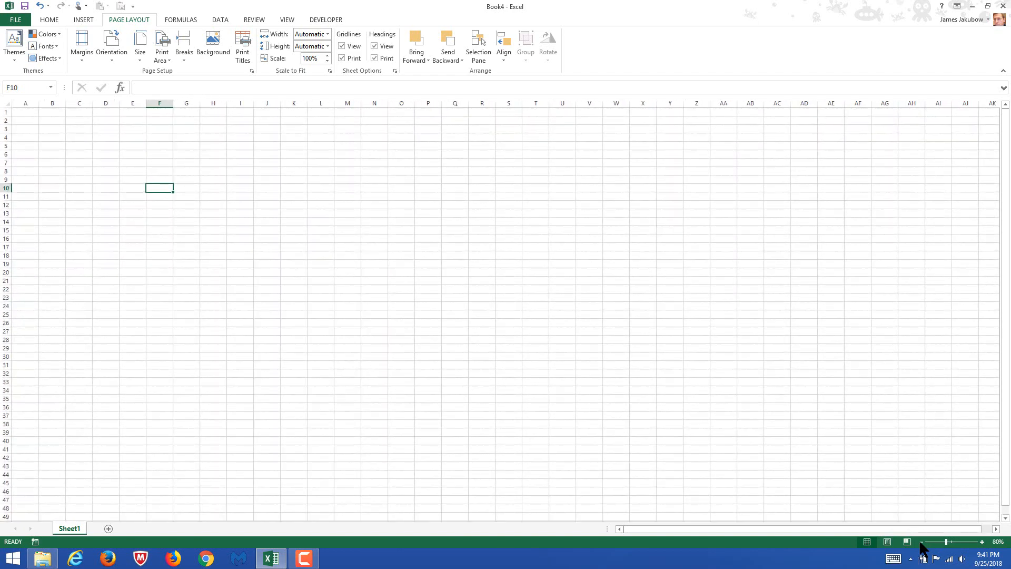
{"action": "left_click", "coordinate": [921, 542]}
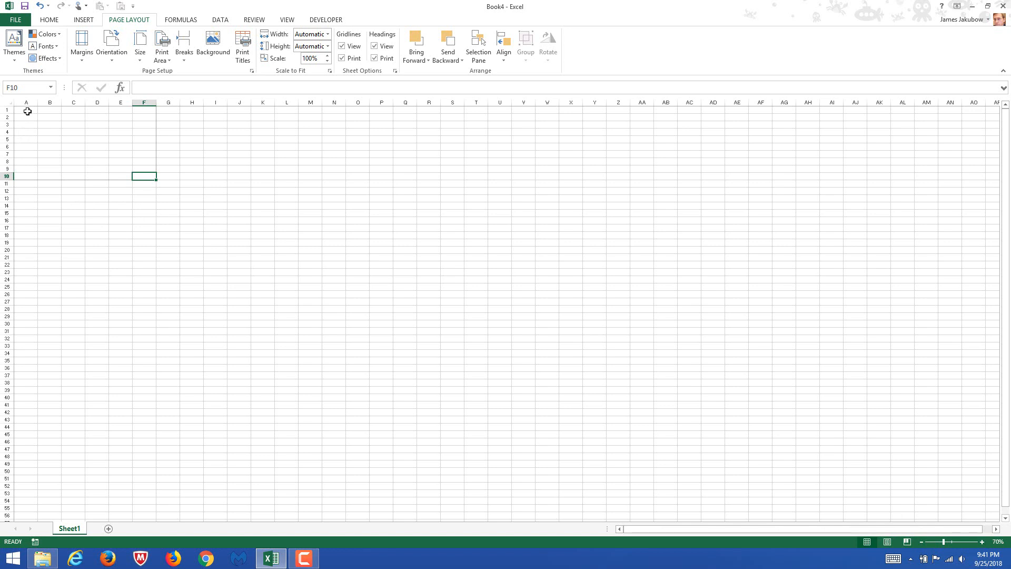
{"action": "left_click_drag", "start_coordinate": [27, 111], "coordinate": [609, 503]}
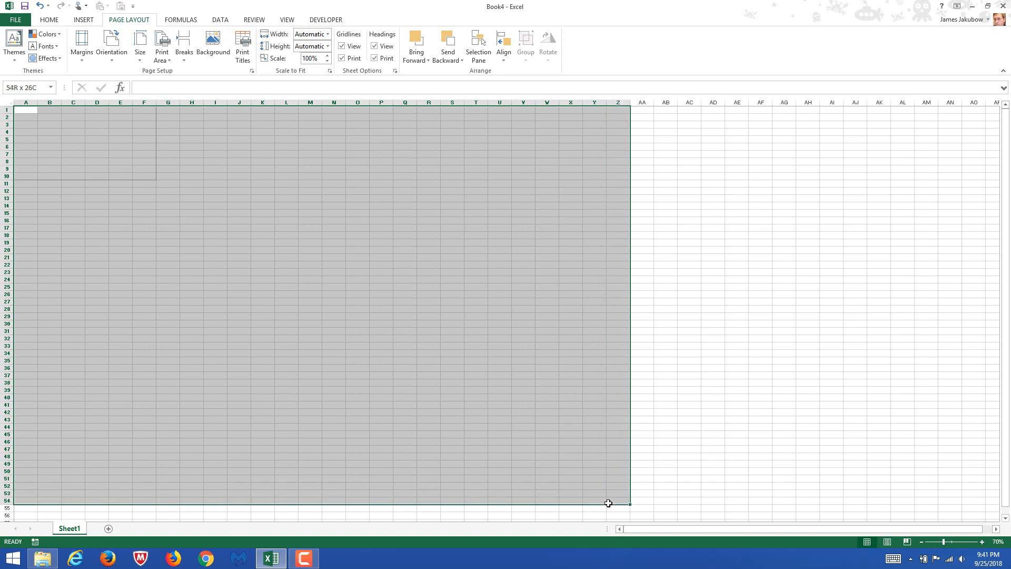
{"action": "left_click_drag", "start_coordinate": [608, 503], "coordinate": [608, 503]}
{"action": "left_click", "coordinate": [615, 501]}
{"action": "type", "text": "9"}
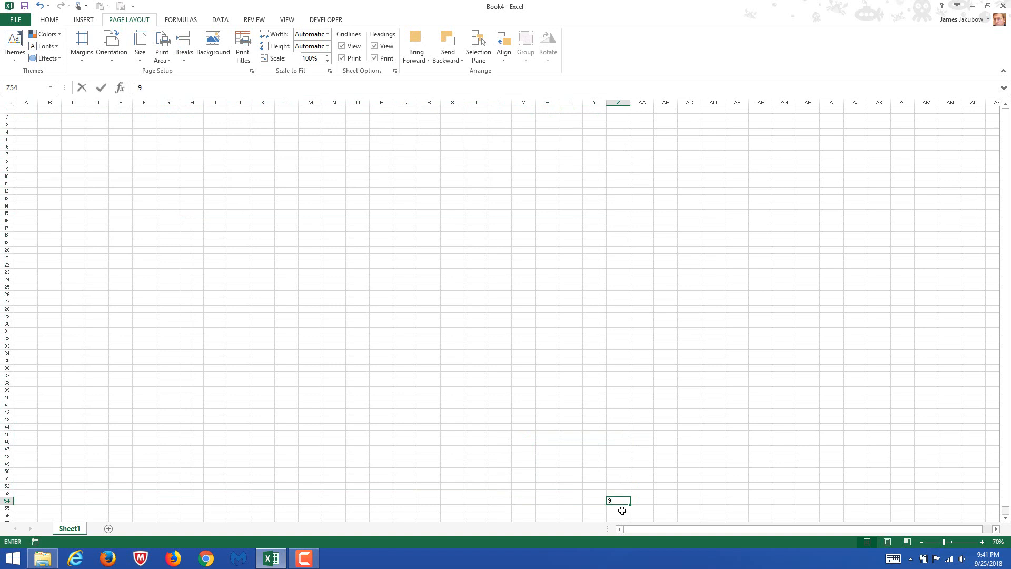
{"action": "key", "text": "Return"}
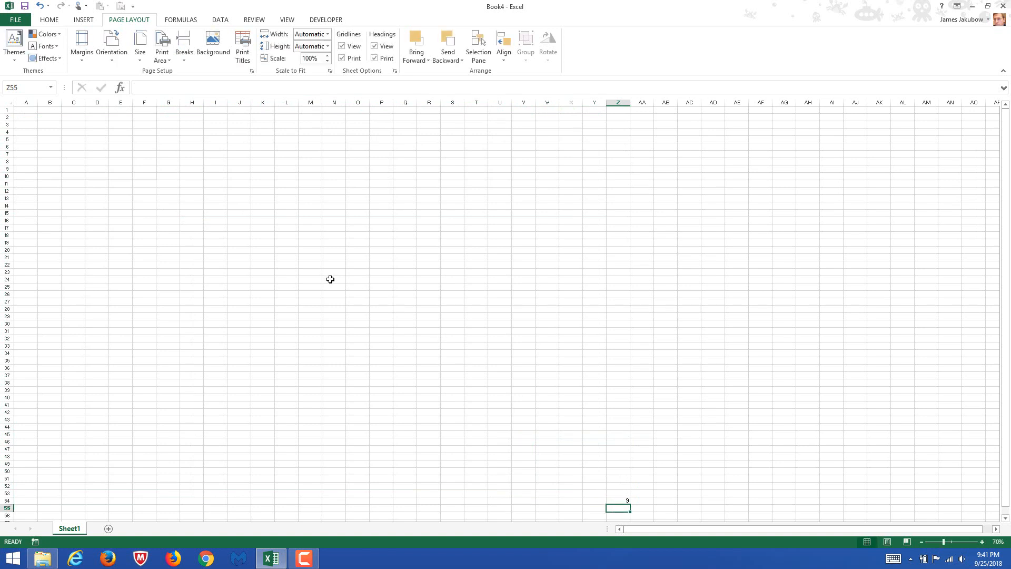
Set the cell range A1:Z54 as the new print area
{"action": "left_click_drag", "start_coordinate": [23, 111], "coordinate": [609, 503]}
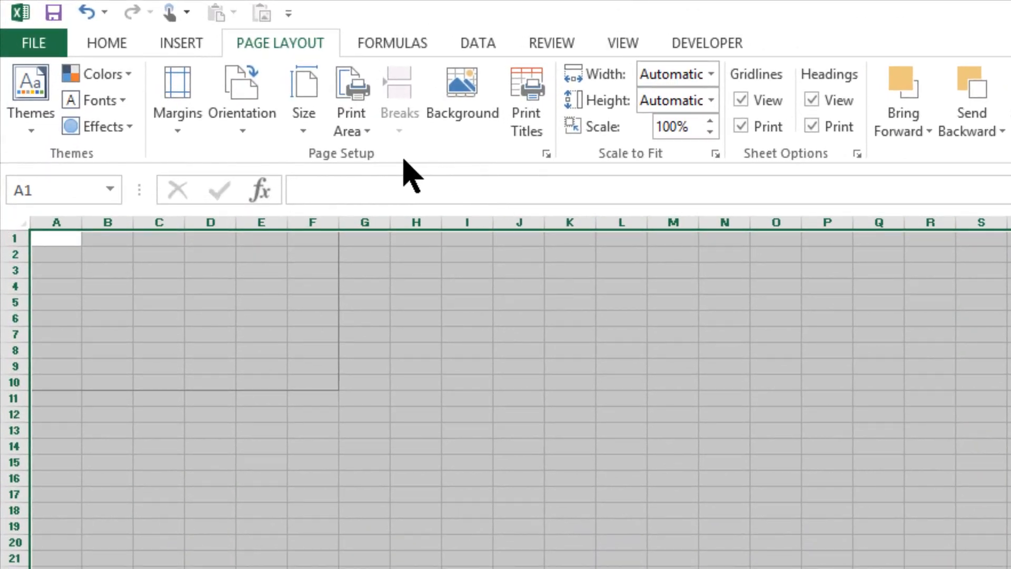
{"action": "left_click", "coordinate": [368, 133]}
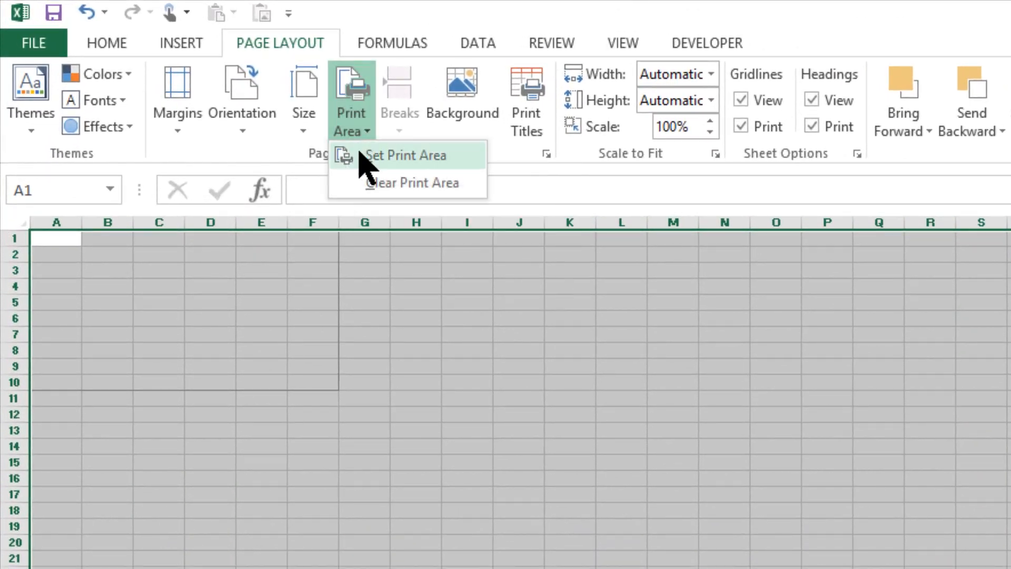
{"action": "left_click", "coordinate": [360, 154]}
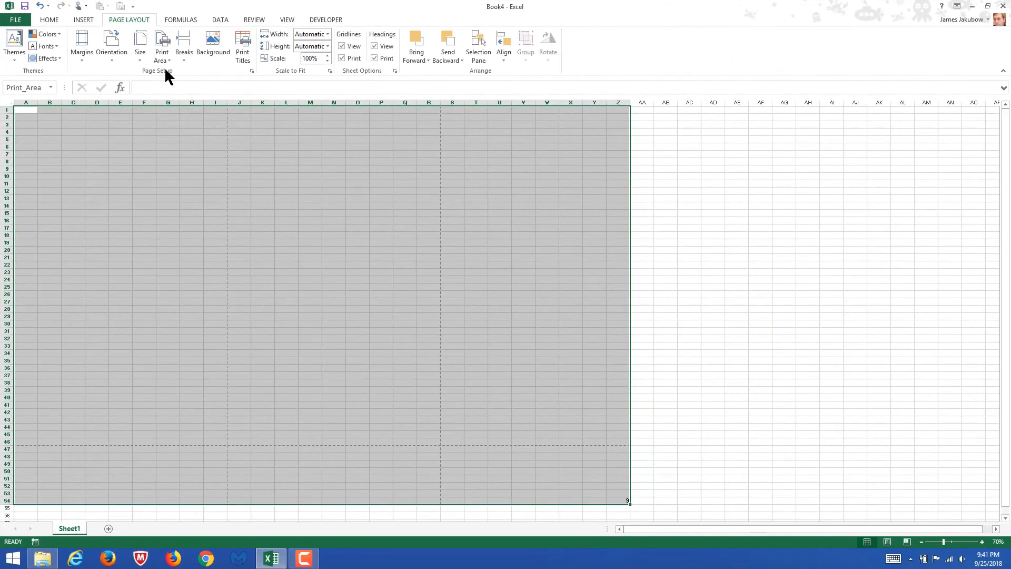
Number the print sections 1 to 6 in their first cells, in the order A1, A47, J1, J47, S1 and S47
{"action": "left_click", "coordinate": [33, 112]}
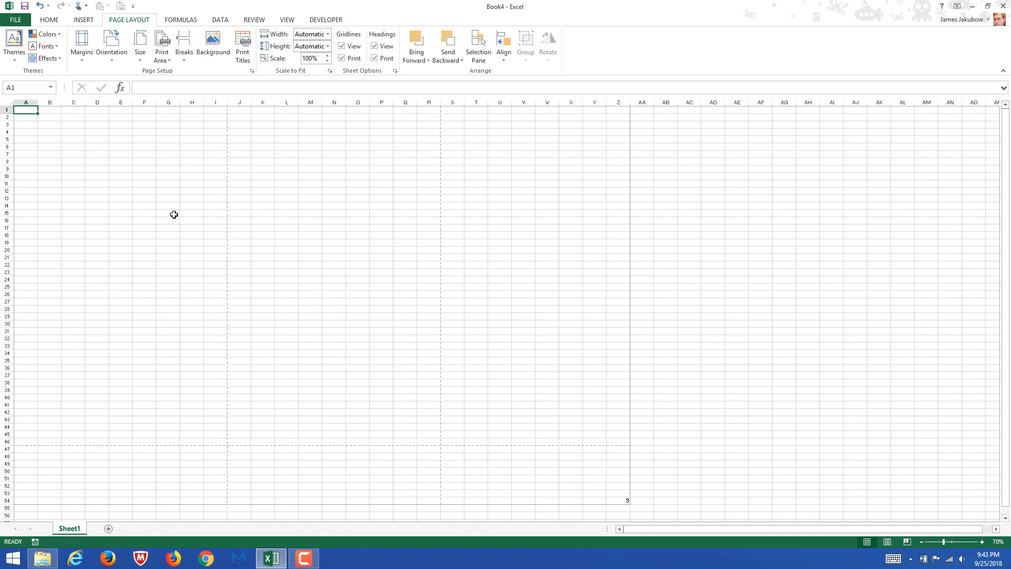
{"action": "type", "text": "1"}
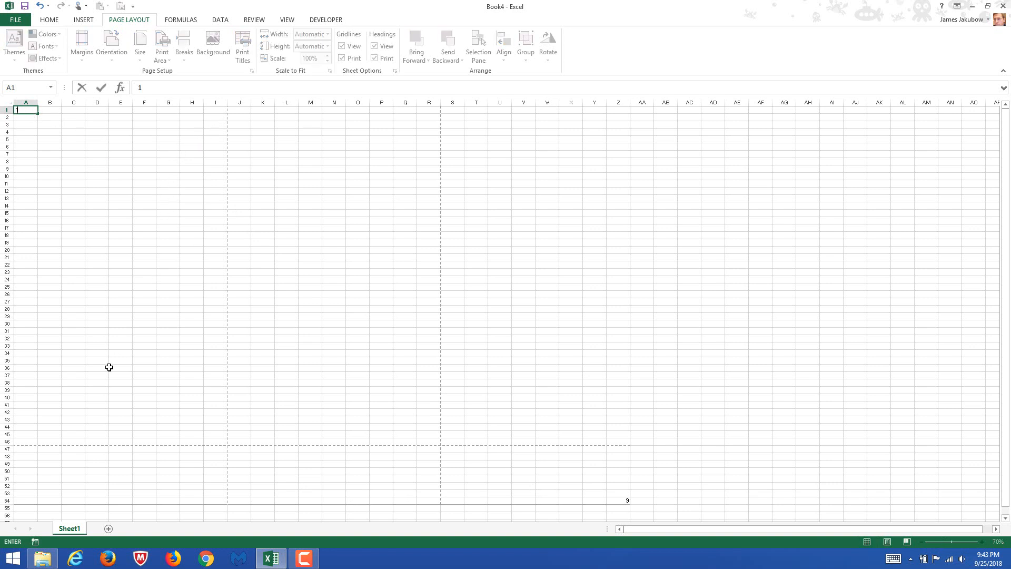
{"action": "left_click", "coordinate": [33, 449]}
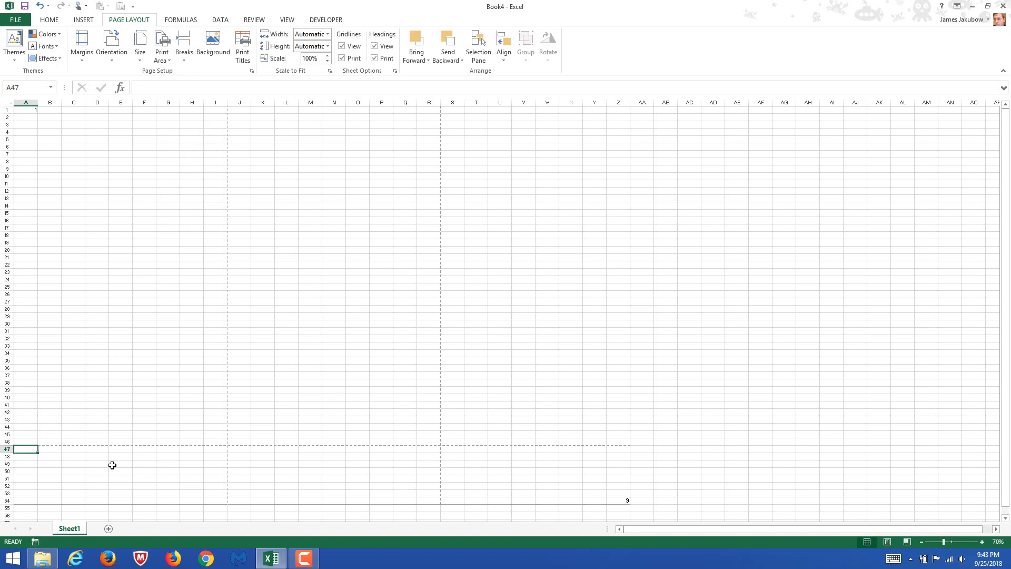
{"action": "type", "text": "2"}
{"action": "left_click", "coordinate": [243, 112]}
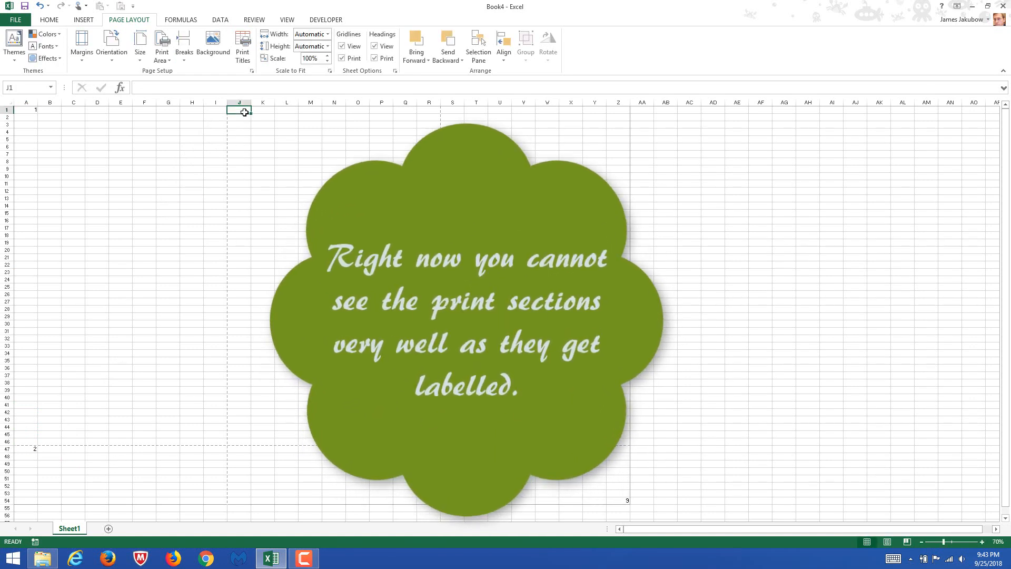
{"action": "type", "text": "3"}
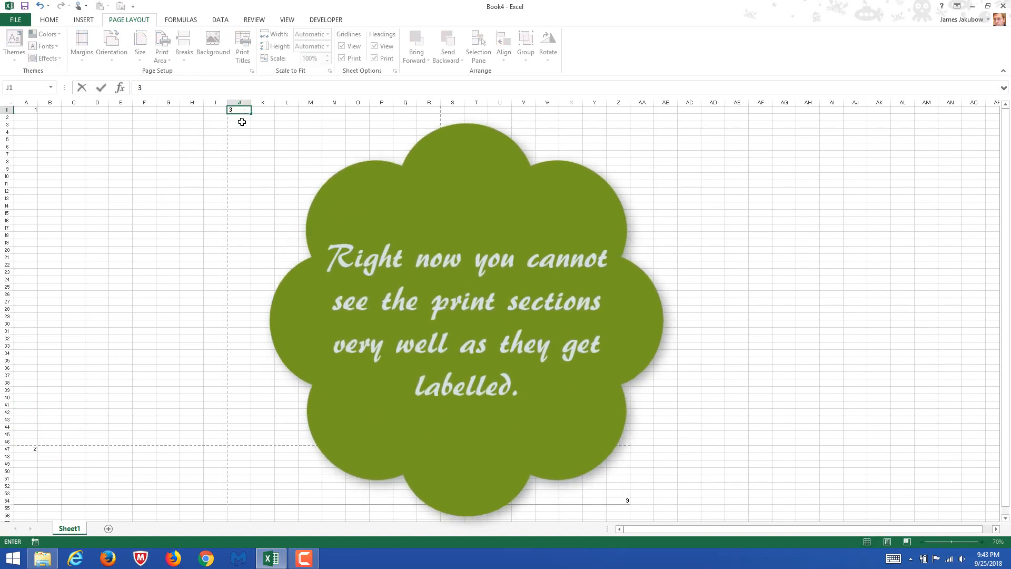
{"action": "left_click", "coordinate": [242, 449]}
{"action": "type", "text": "4"}
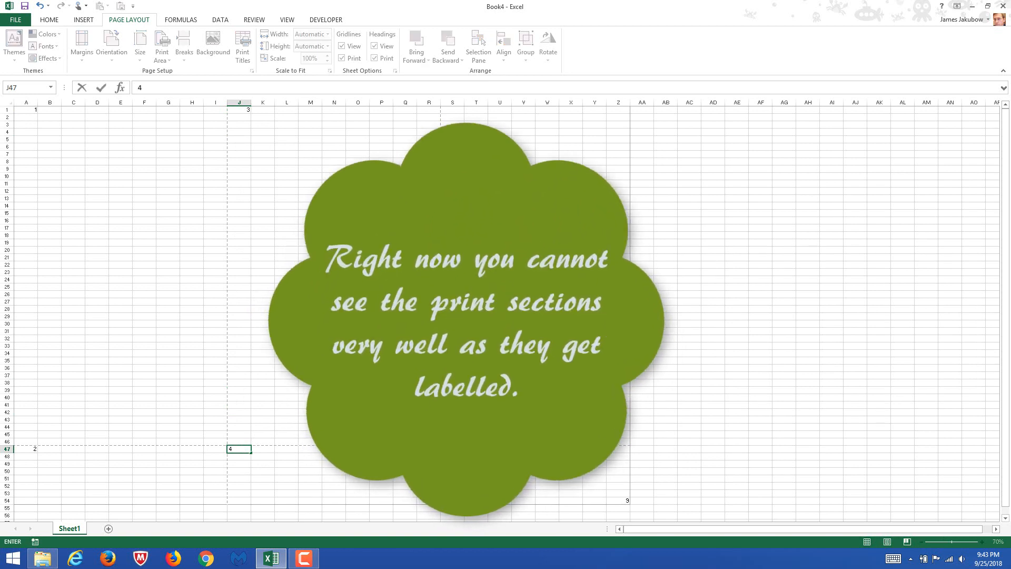
{"action": "left_click", "coordinate": [452, 109]}
{"action": "type", "text": "5"}
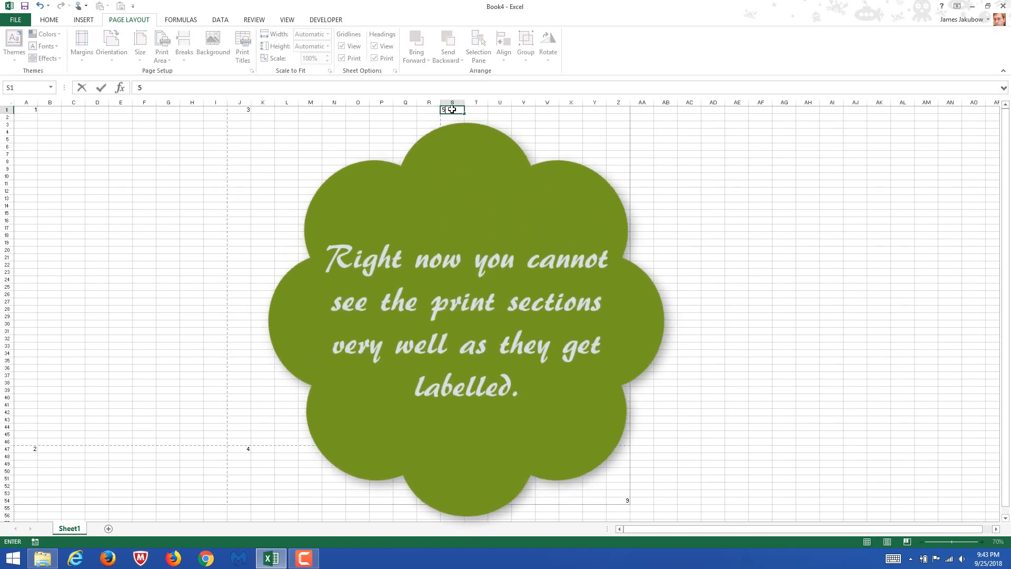
{"action": "left_click", "coordinate": [452, 449]}
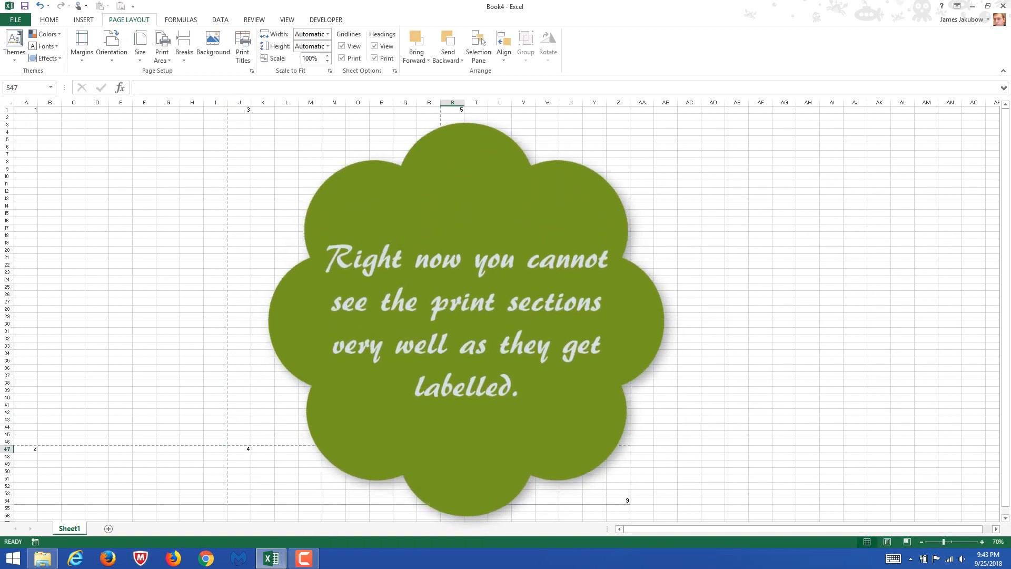
{"action": "type", "text": "6"}
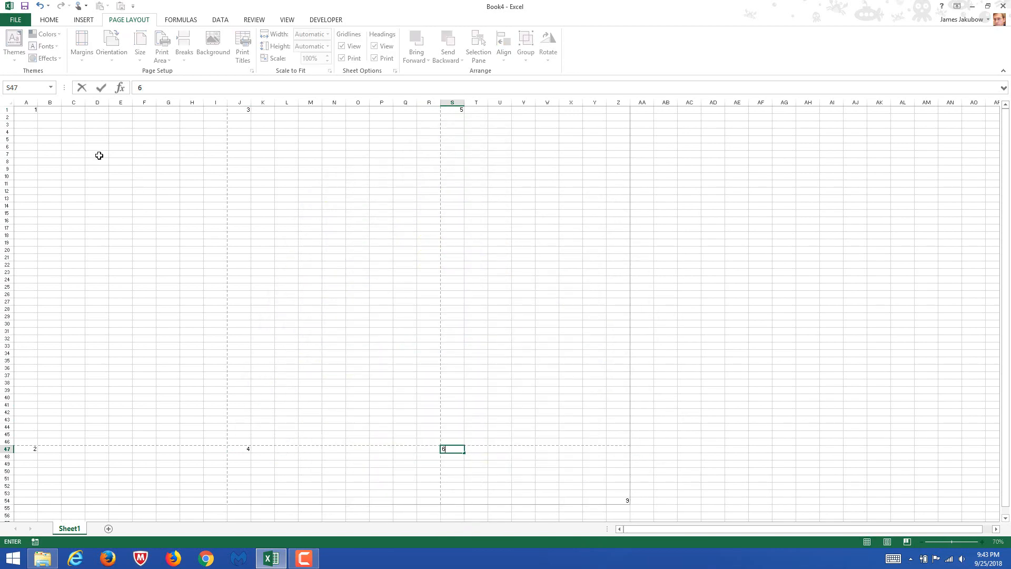
{"action": "left_click", "coordinate": [53, 140]}
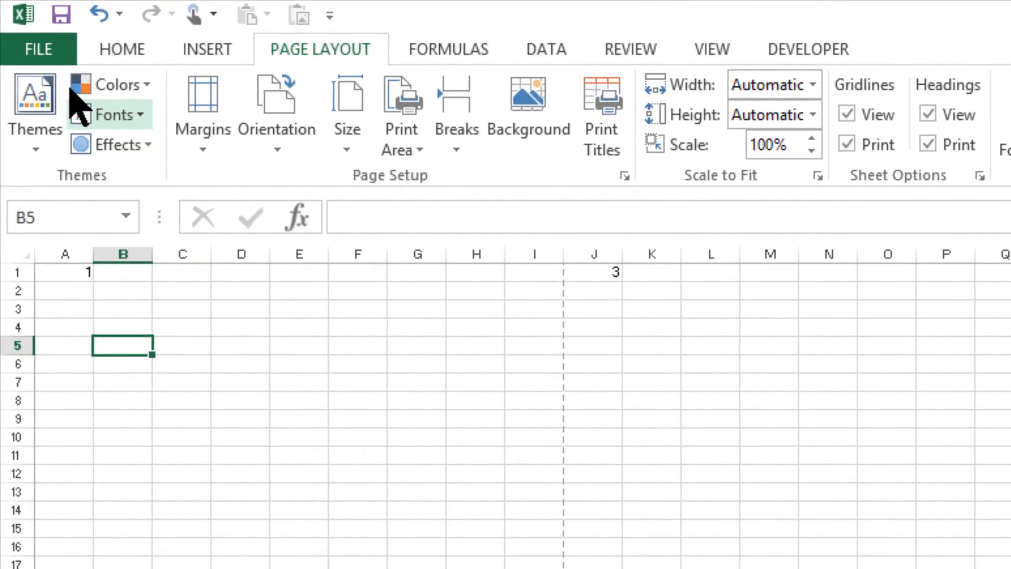
Open the print preview and examine the page order in the Page Setup sheet options, leaving the settings unchanged
{"action": "left_click", "coordinate": [43, 49]}
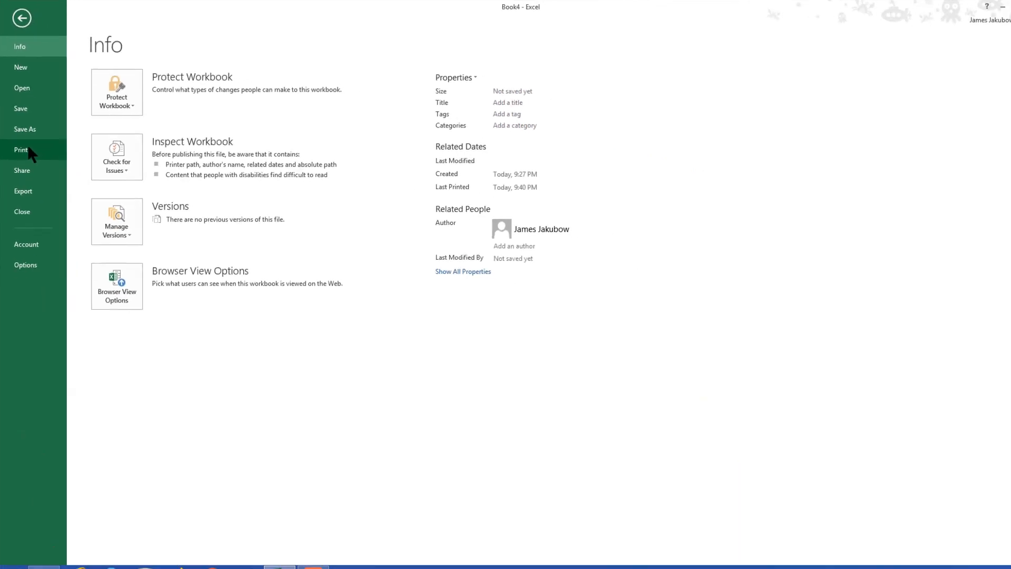
{"action": "left_click", "coordinate": [29, 150]}
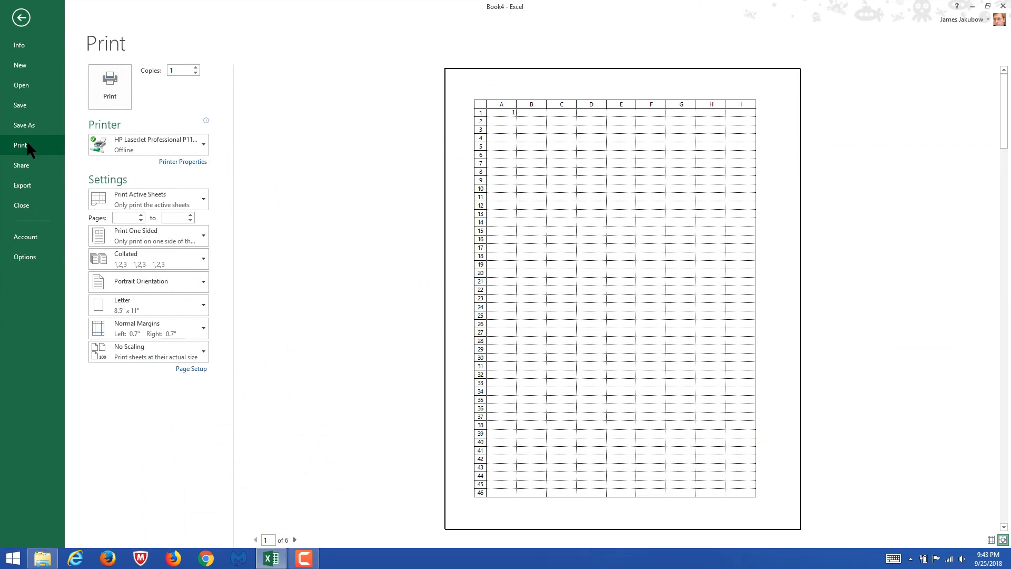
{"action": "left_click", "coordinate": [189, 371]}
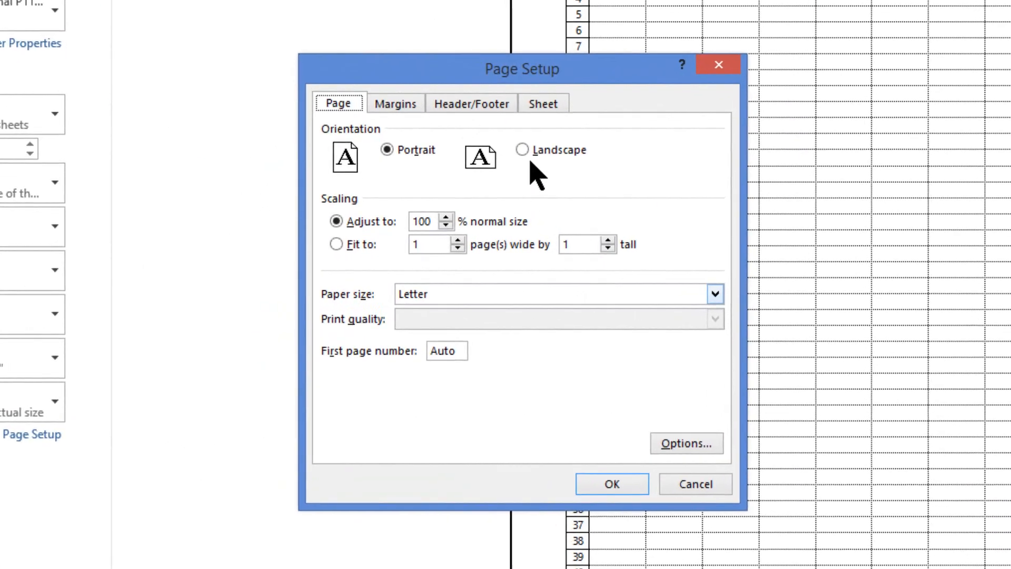
{"action": "left_click", "coordinate": [553, 104]}
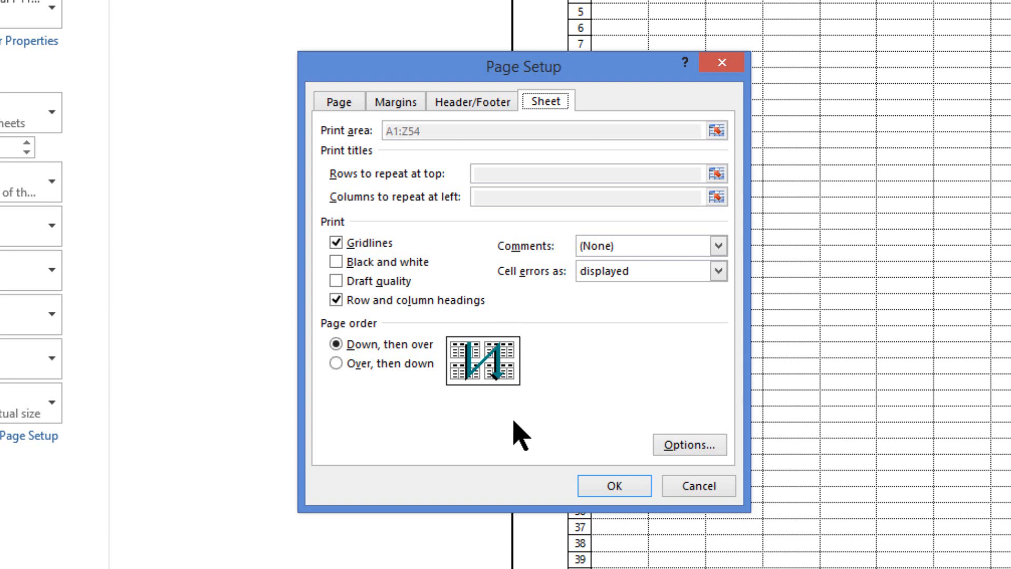
{"action": "left_click", "coordinate": [699, 485]}
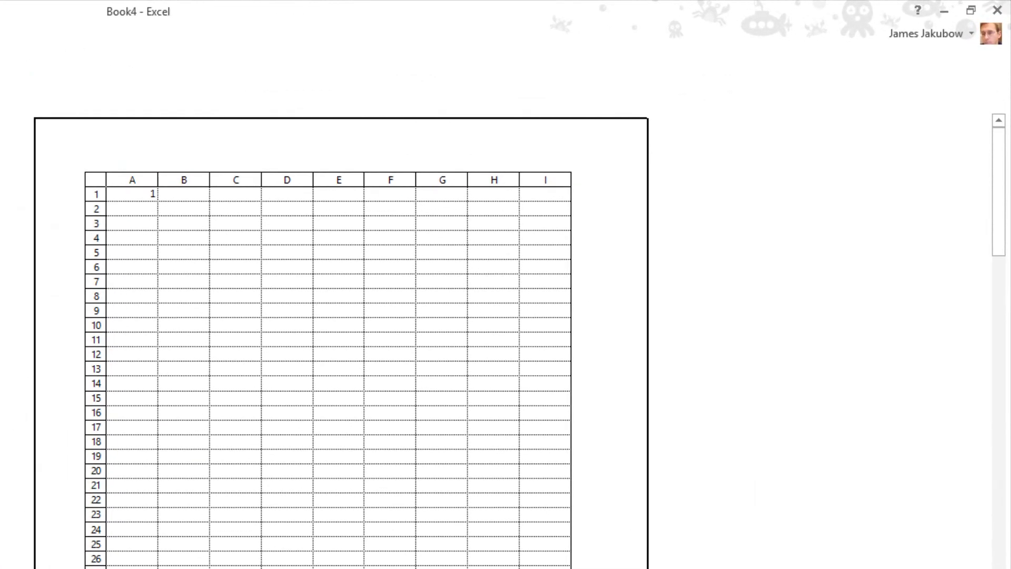
Page through the print preview from the first to the last page to check the order of the numbered sections
{"action": "left_click", "coordinate": [470, 542]}
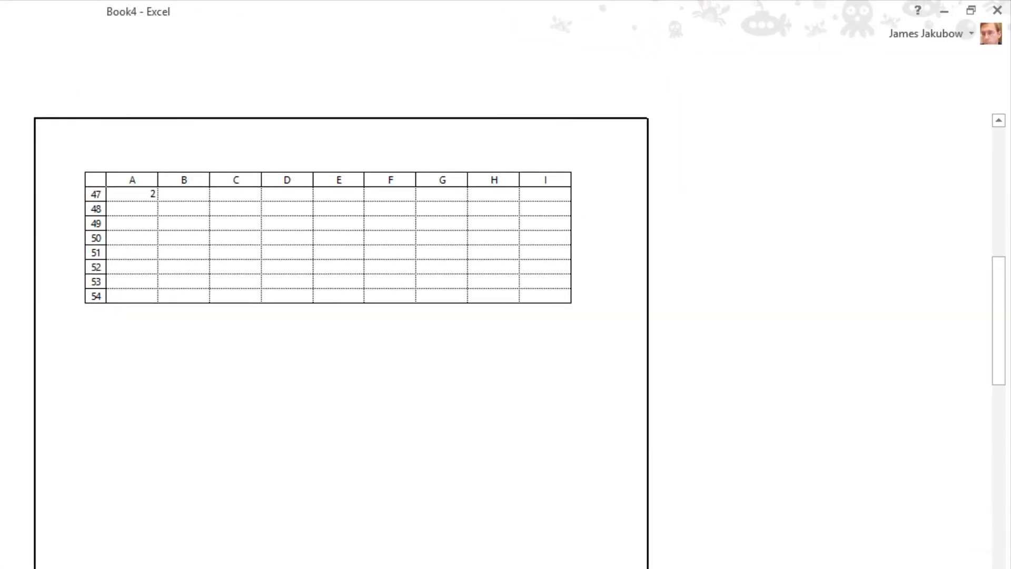
{"action": "key", "text": "Page_Down"}
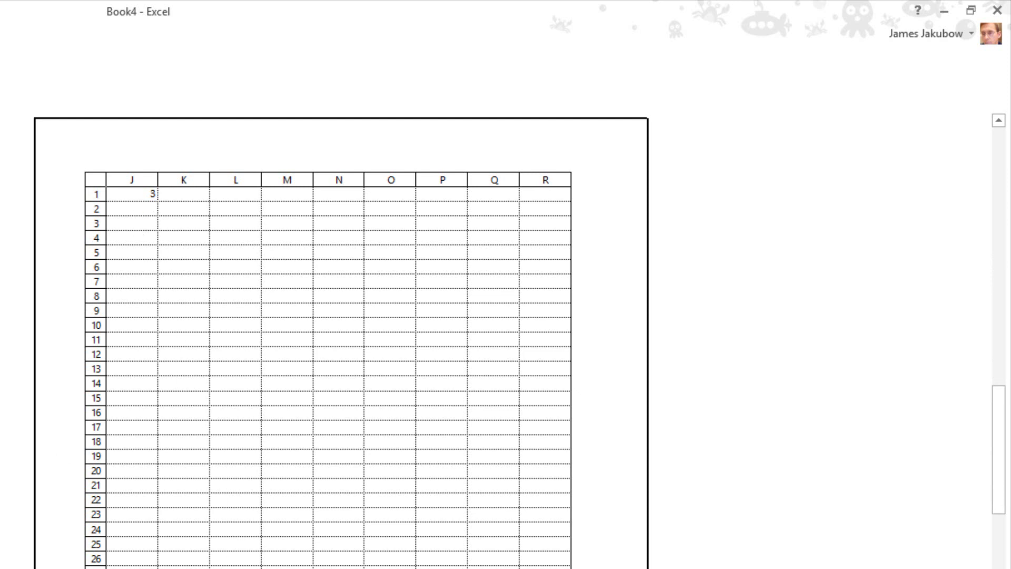
{"action": "key", "text": "Page_Down"}
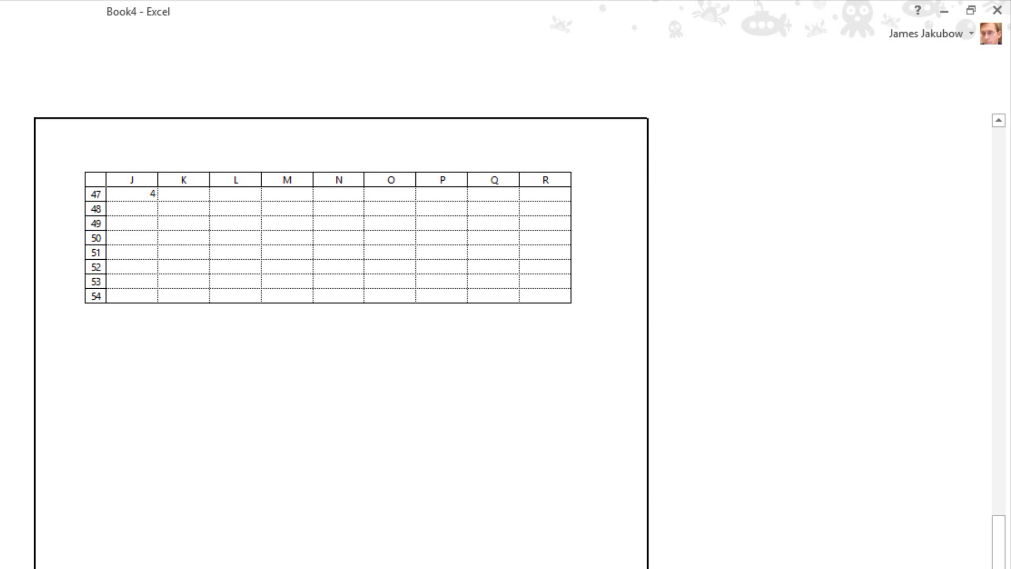
{"action": "key", "text": "Page_Down"}
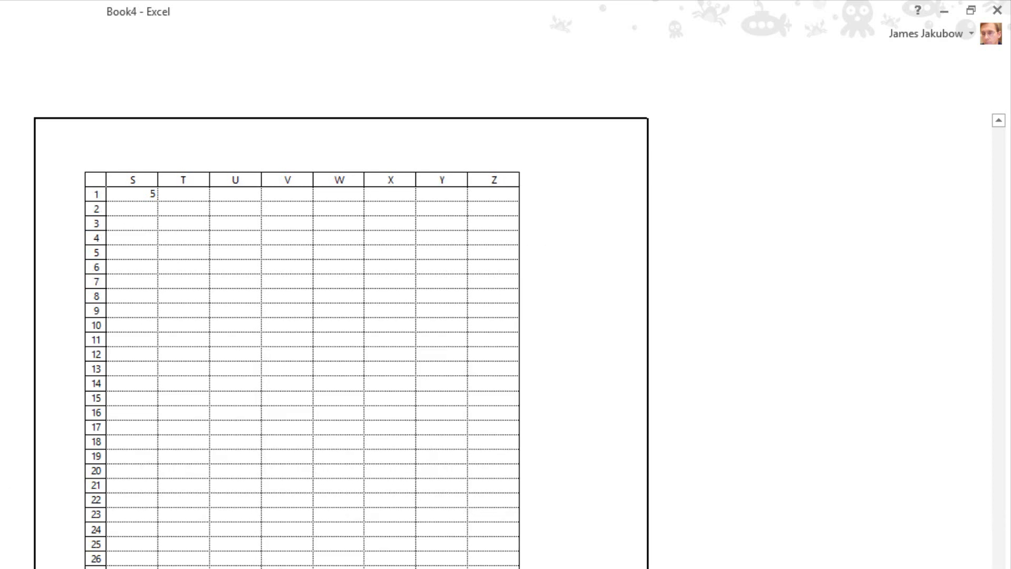
{"action": "key", "text": "Page_Down"}
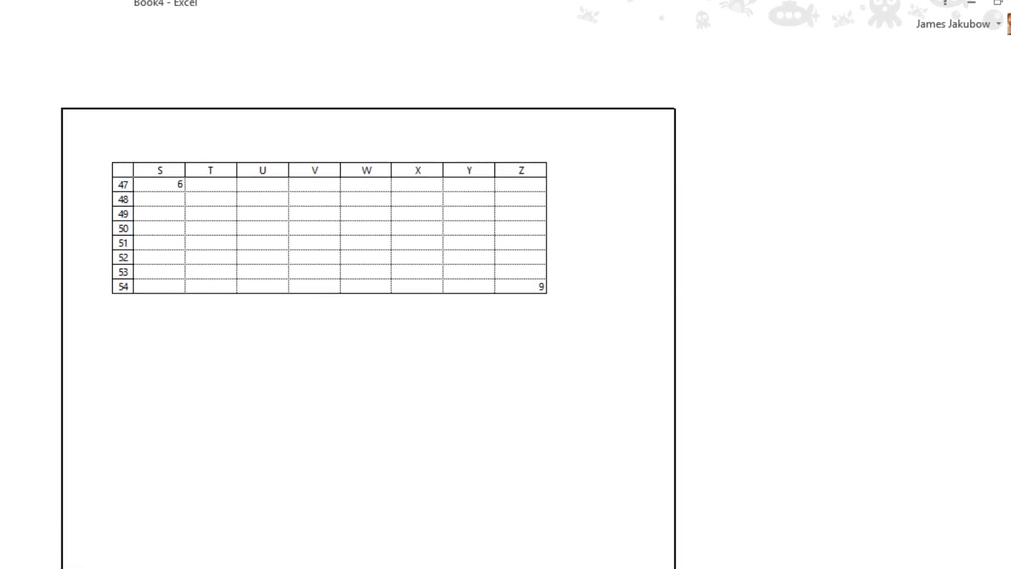
Set the page order to Over, then down in the Page Setup sheet options
{"action": "left_click", "coordinate": [76, 467]}
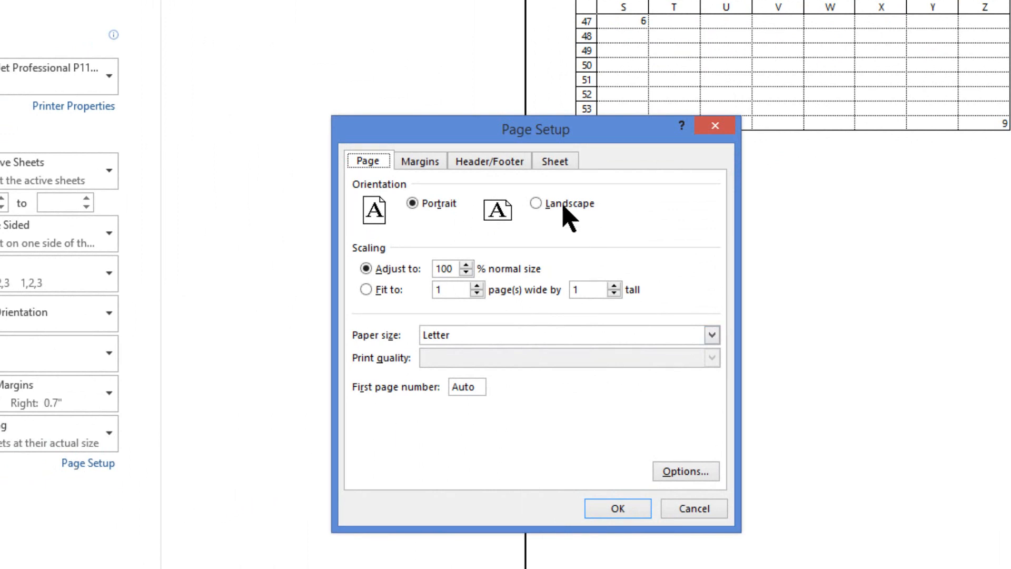
{"action": "left_click", "coordinate": [566, 164]}
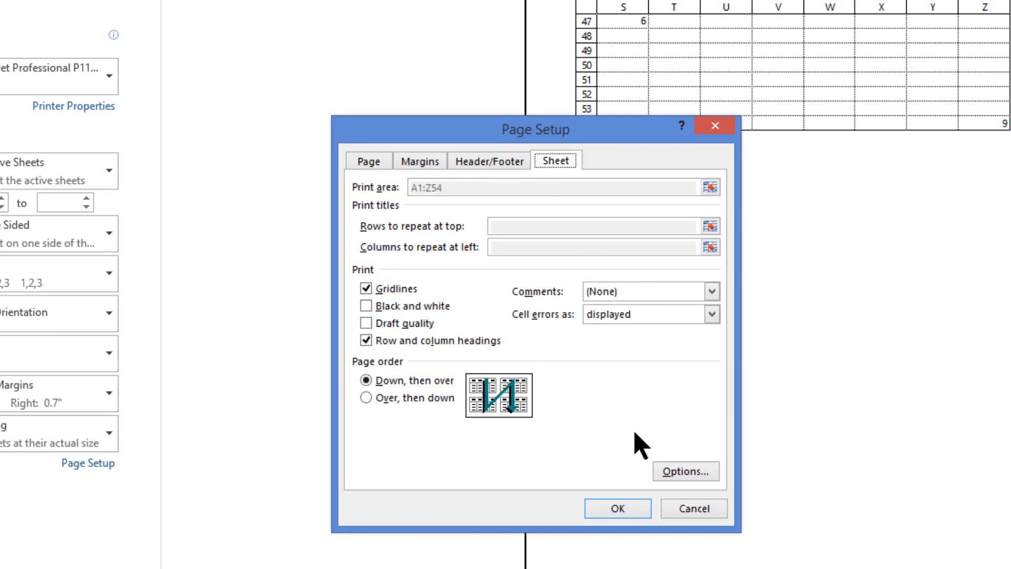
{"action": "left_click", "coordinate": [365, 398]}
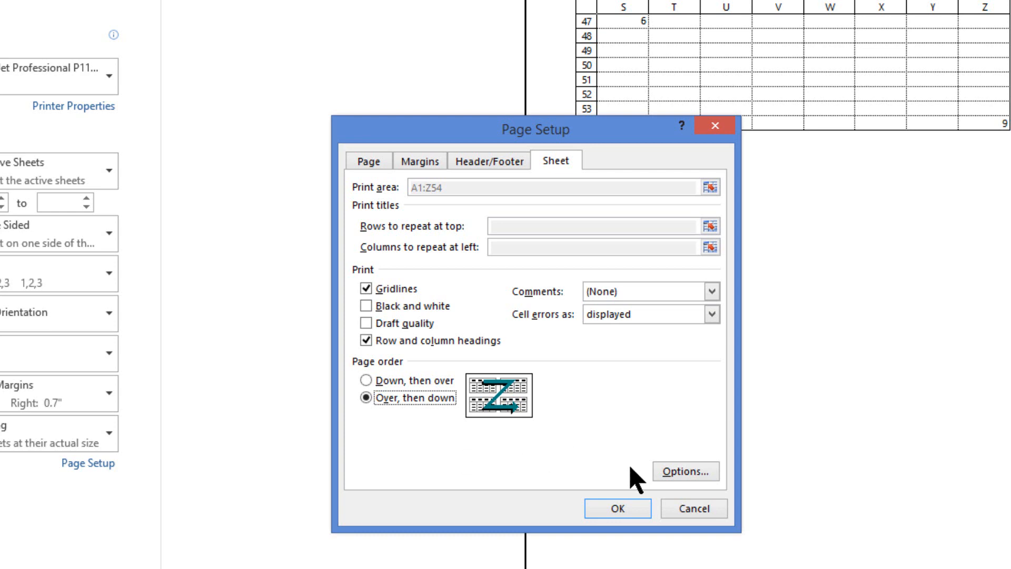
{"action": "left_click", "coordinate": [629, 513]}
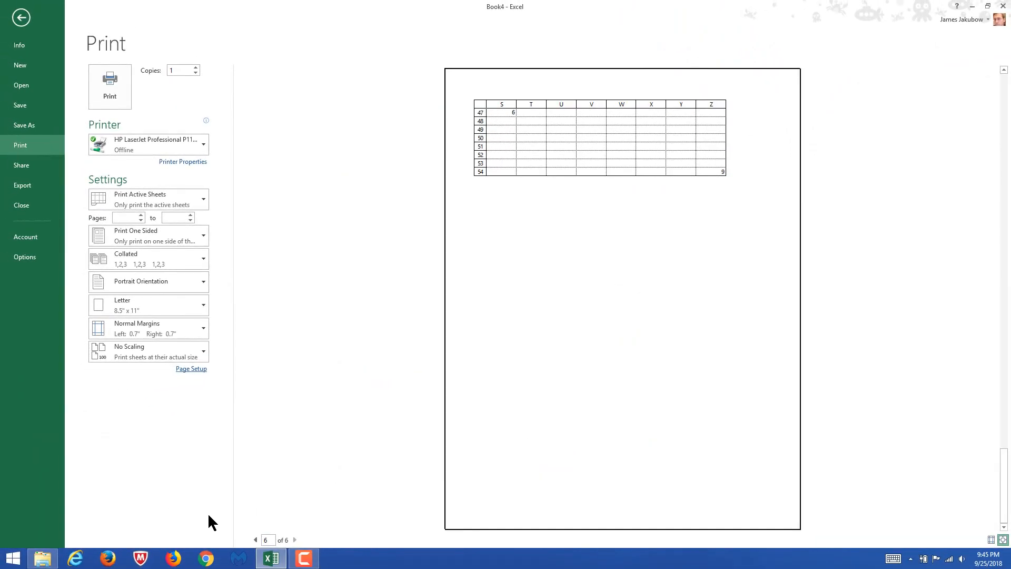
Review the print preview from page 1 to the last page in the new order and return to the worksheet
{"action": "left_click", "coordinate": [256, 540]}
{"action": "left_click", "coordinate": [256, 540]}
{"action": "left_click", "coordinate": [256, 540]}
{"action": "left_click", "coordinate": [255, 539]}
{"action": "left_click", "coordinate": [255, 540]}
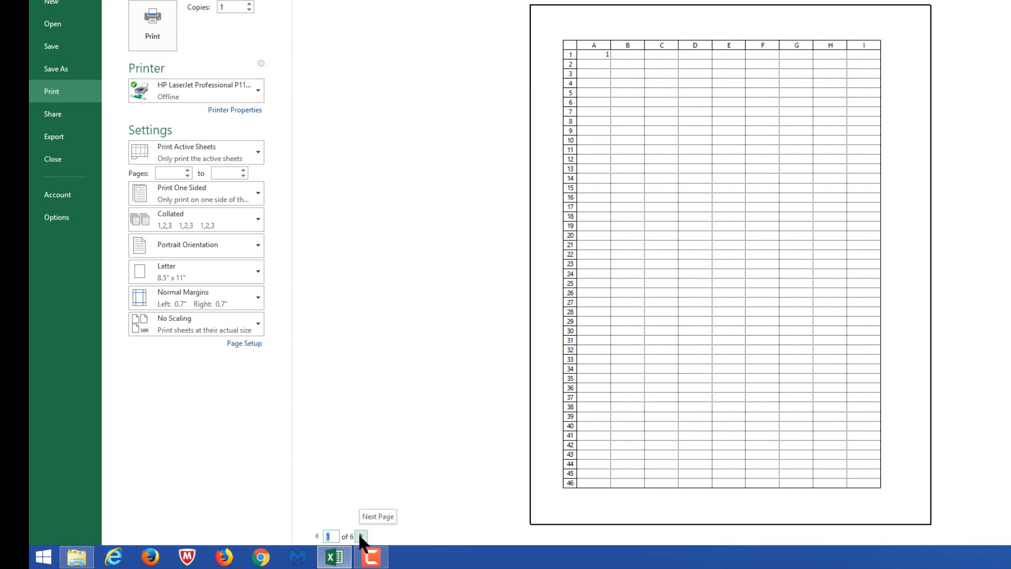
{"action": "left_click", "coordinate": [360, 536]}
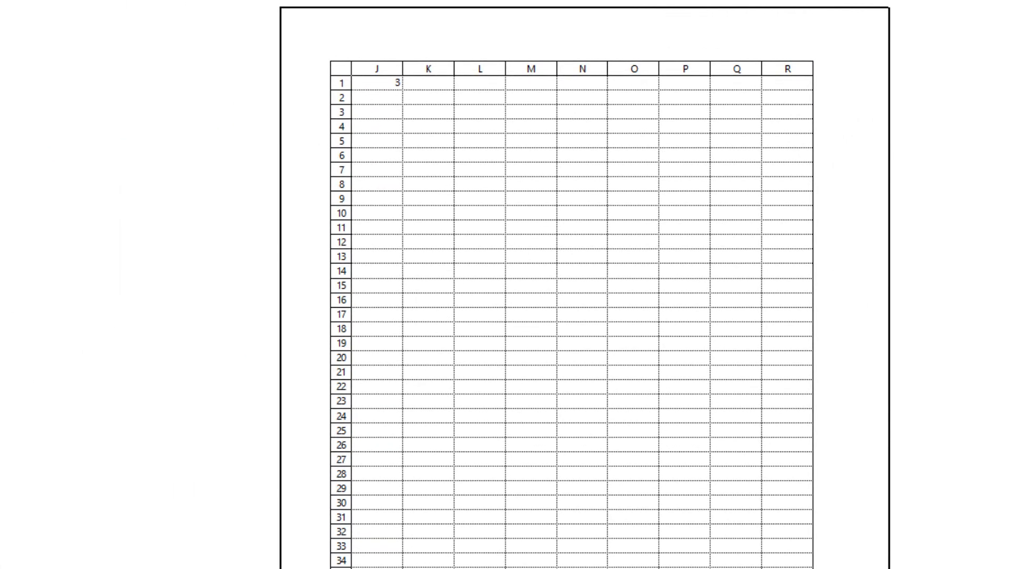
{"action": "key", "text": "Page_Down"}
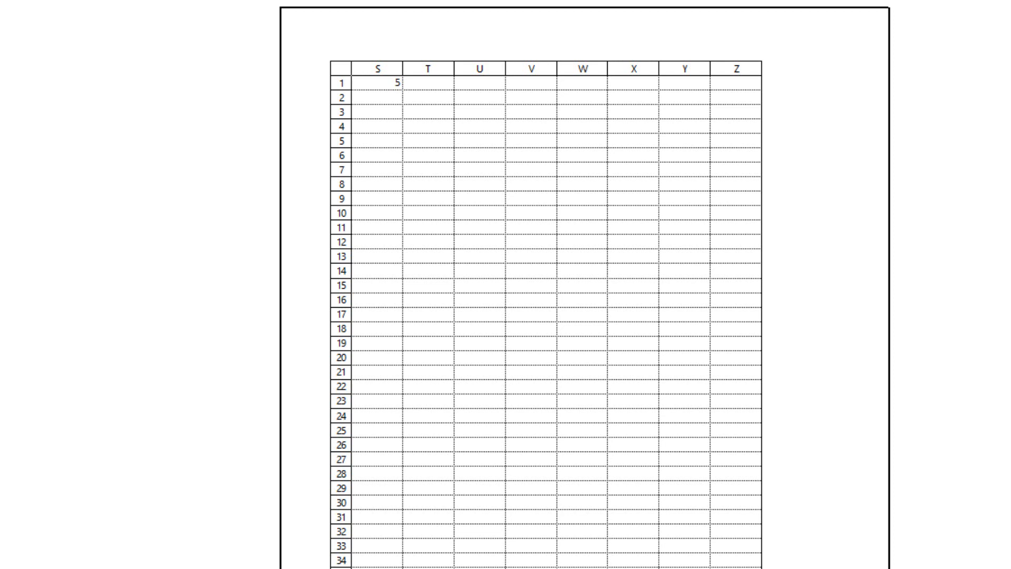
{"action": "key", "text": "Page_Down"}
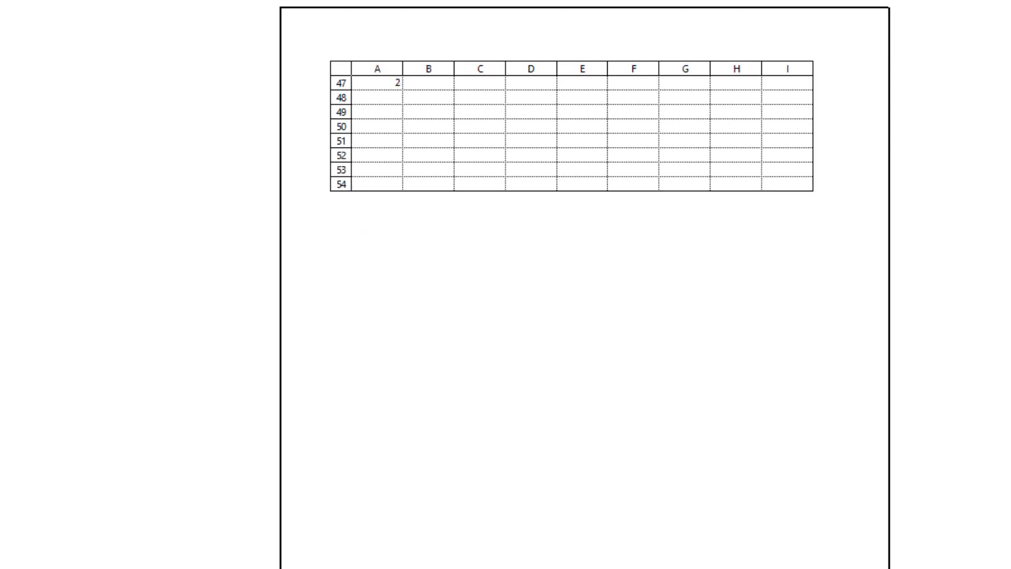
{"action": "key", "text": "Page_Down"}
{"action": "key", "text": "Page_Down"}
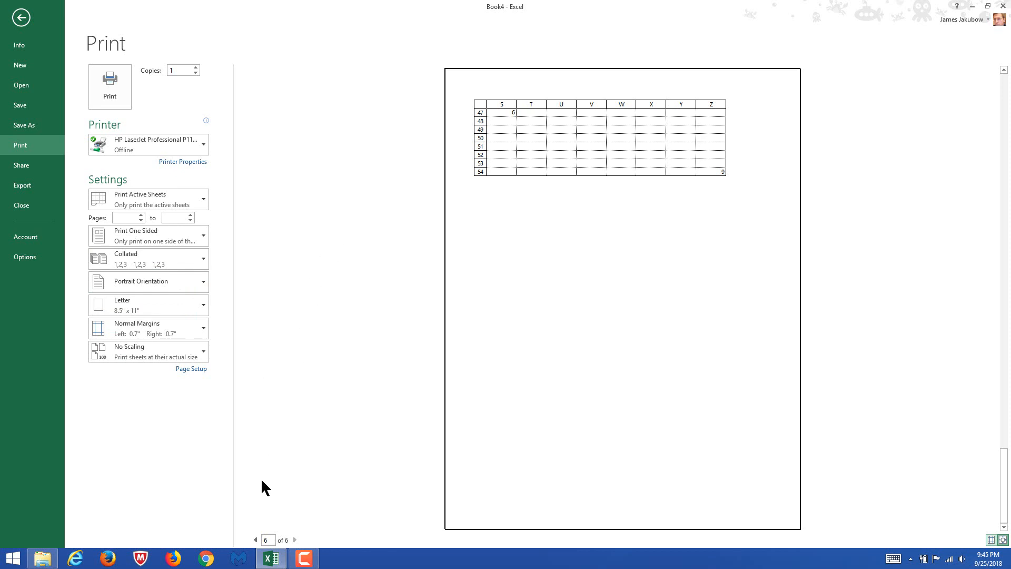
{"action": "left_click", "coordinate": [24, 16]}
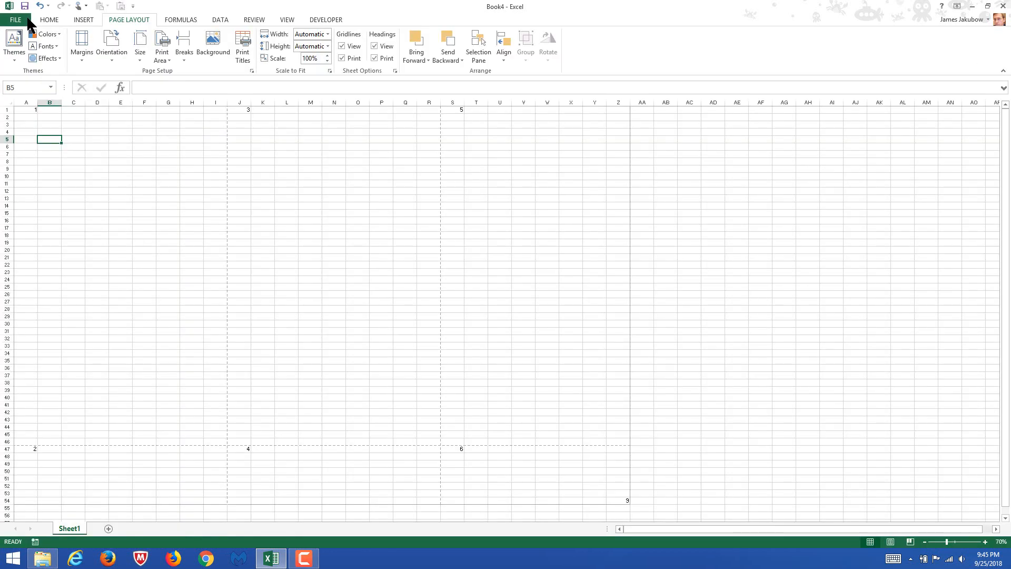